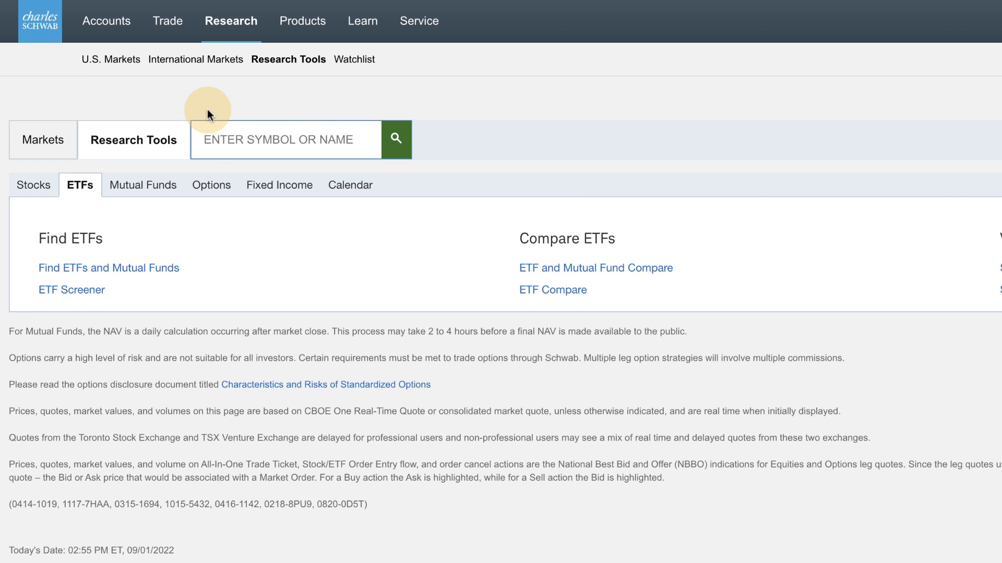
Open the ETF Screener and add a Fund Category criterion limited to Large Blend within US Equity
click(101, 288)
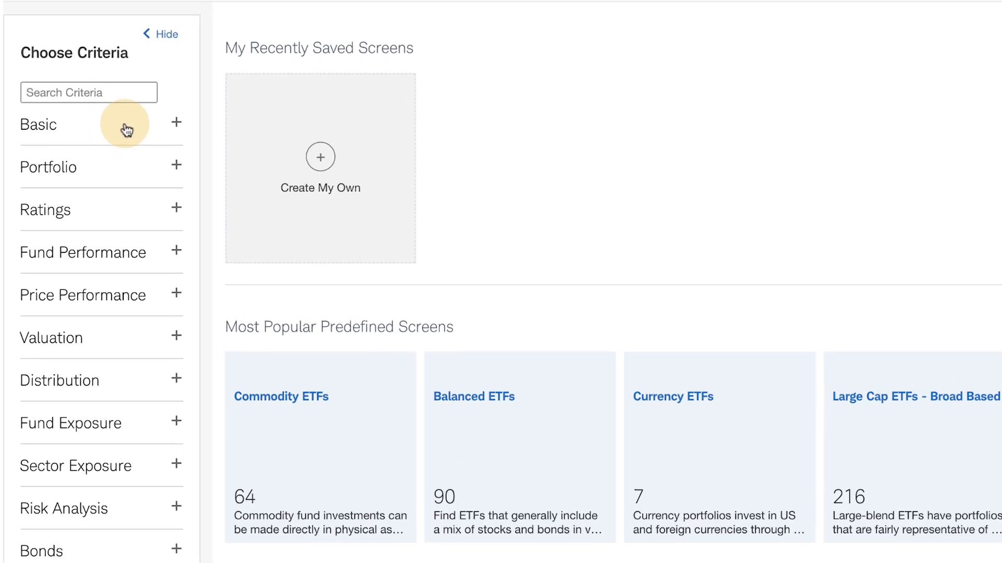
click(127, 130)
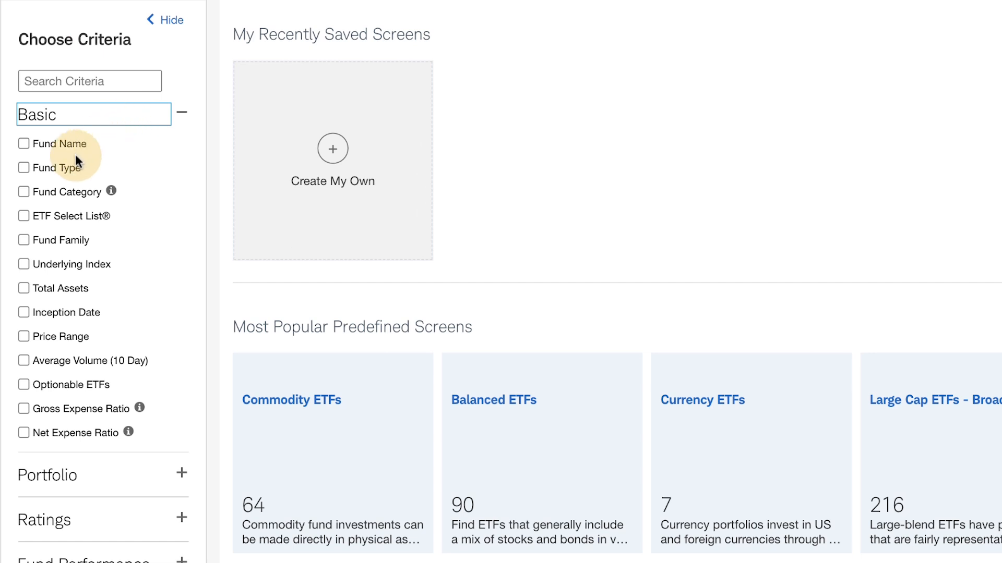
click(26, 197)
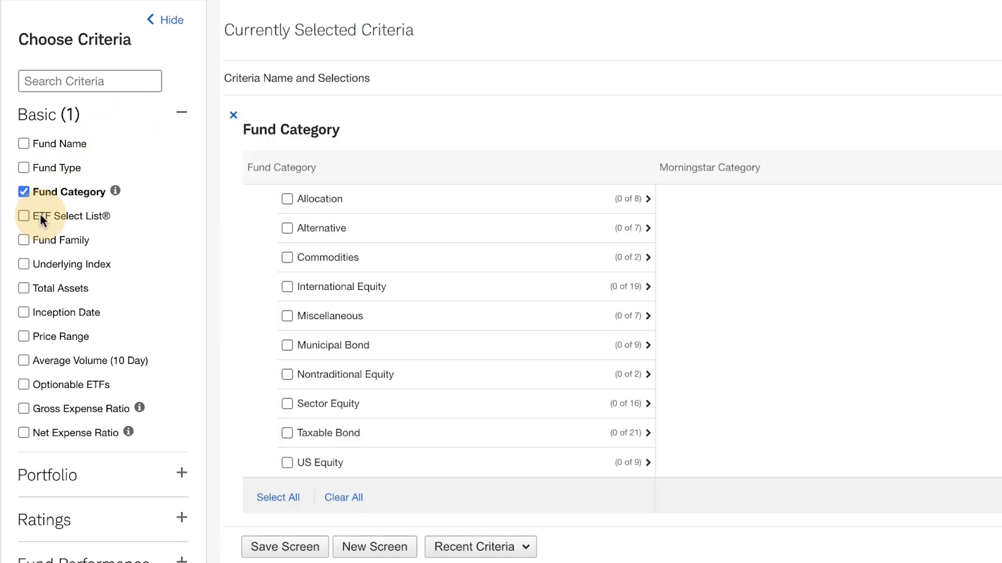
click(286, 463)
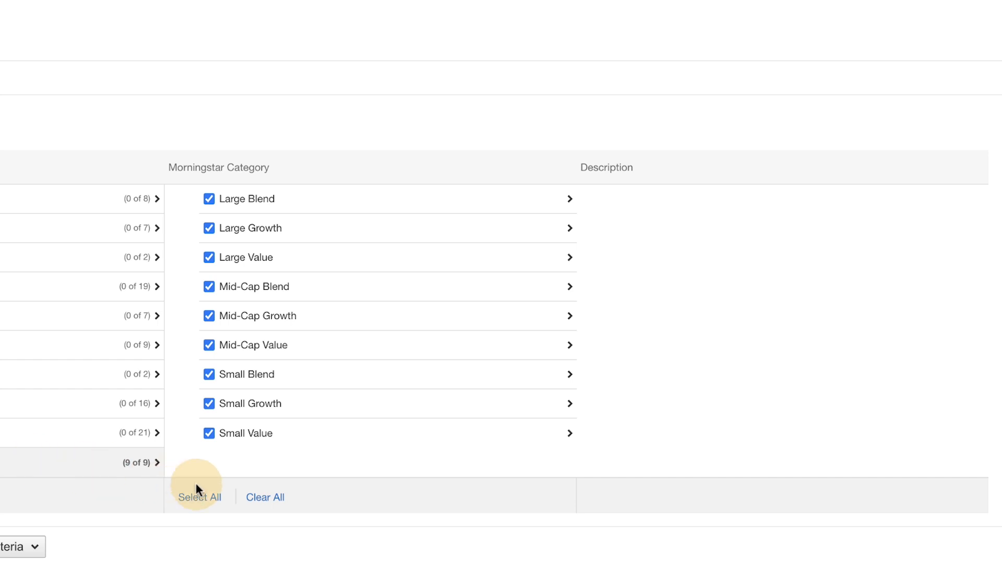
click(268, 500)
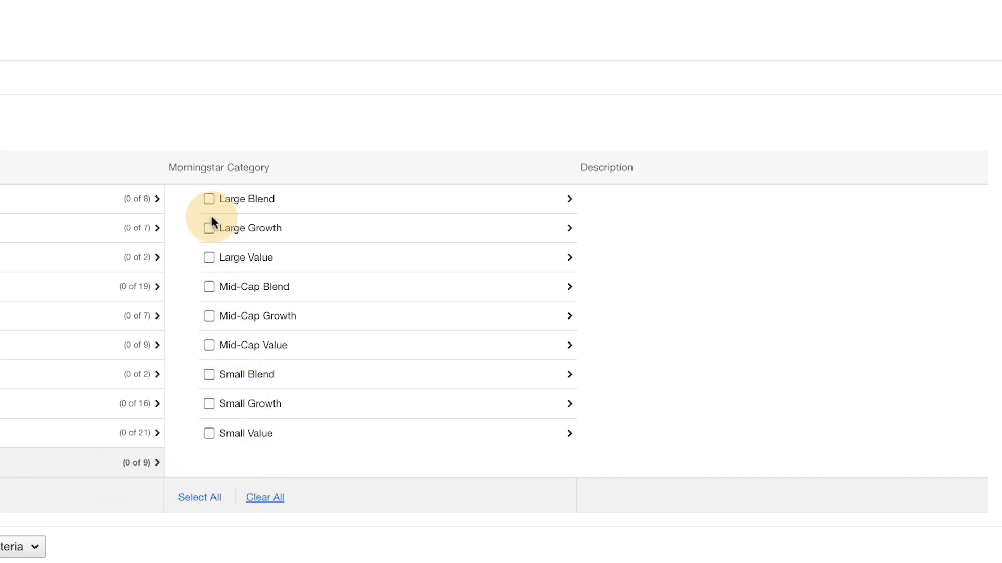
click(207, 200)
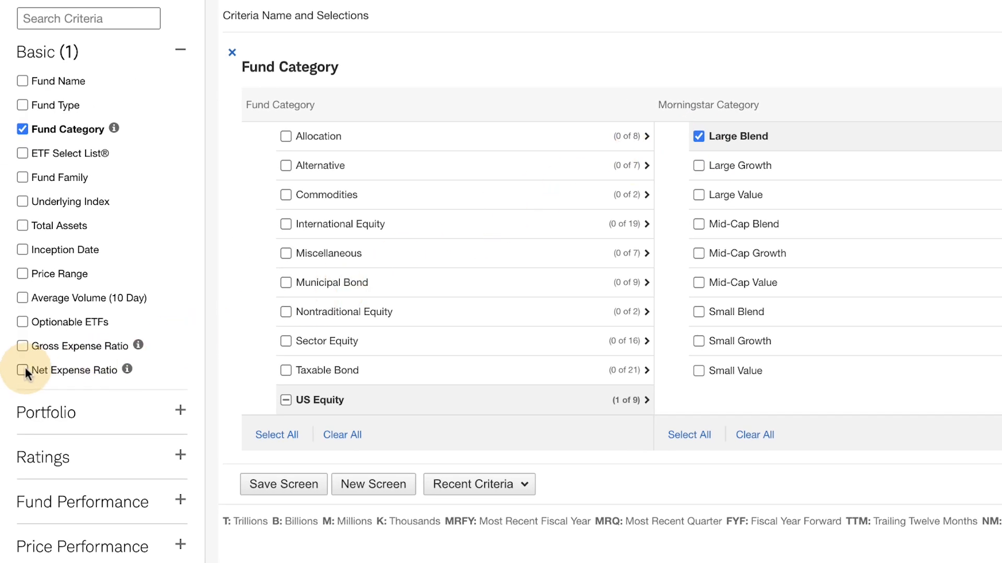
Add a Net Expense Ratio criterion of < 0.25% and restrict the screen to ETF Select List funds
click(24, 369)
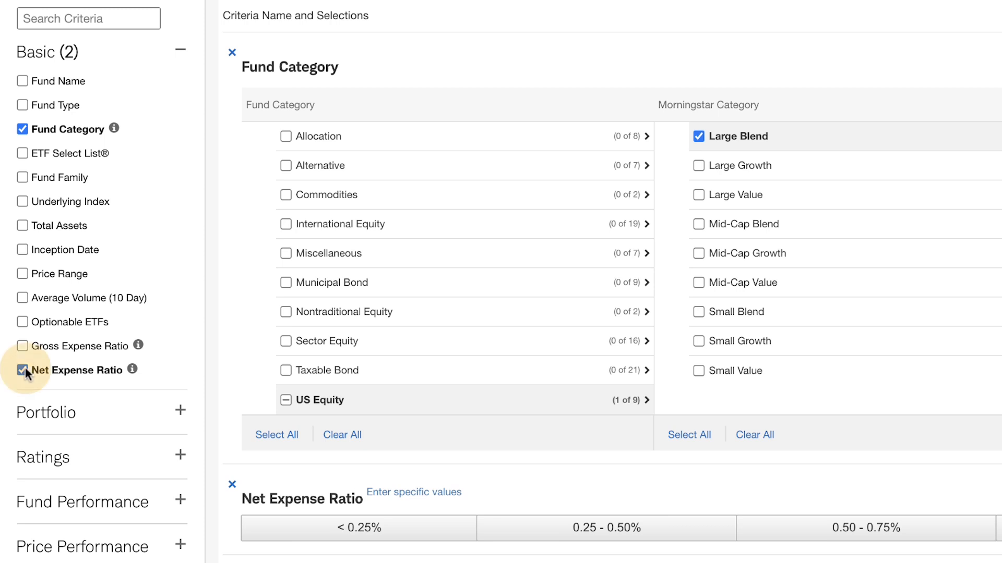
click(360, 540)
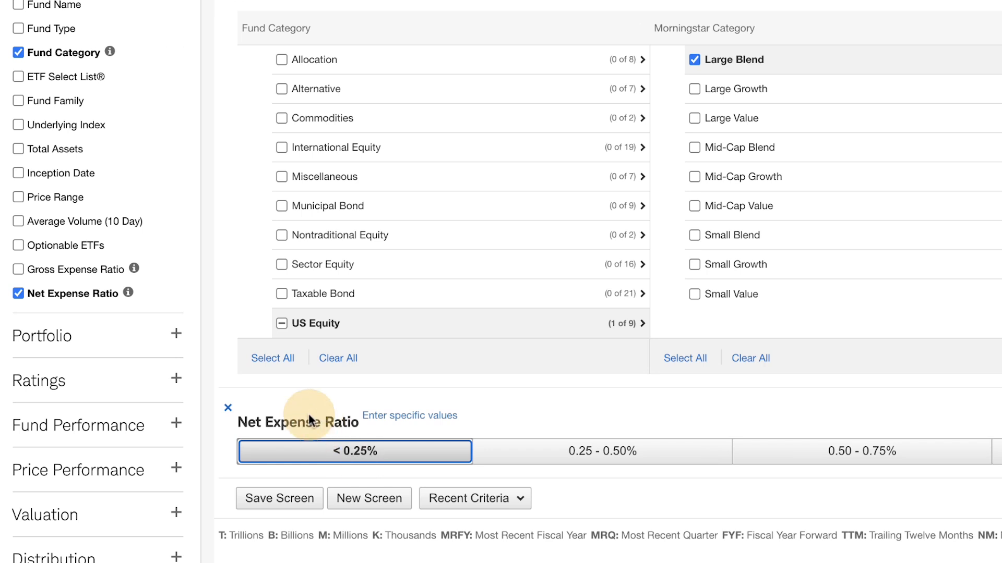
click(20, 77)
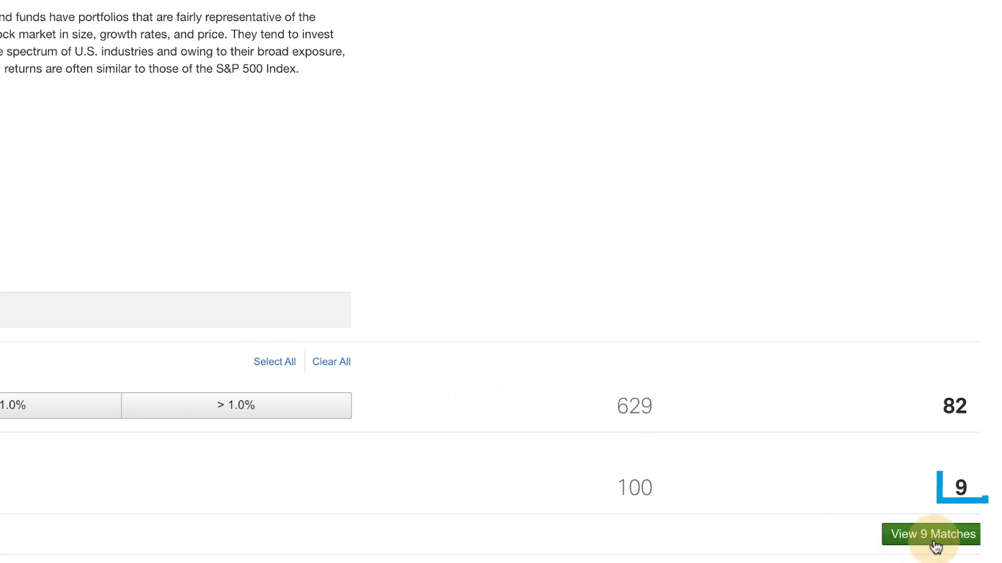
View the matching ETFs sorted by net expense ratio and open the SCHB fund
click(935, 545)
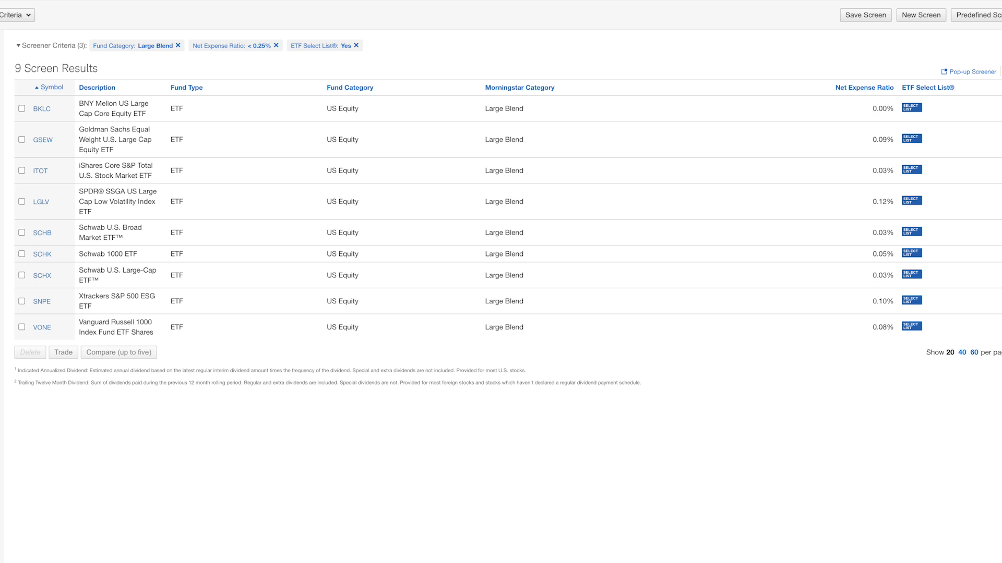
click(859, 88)
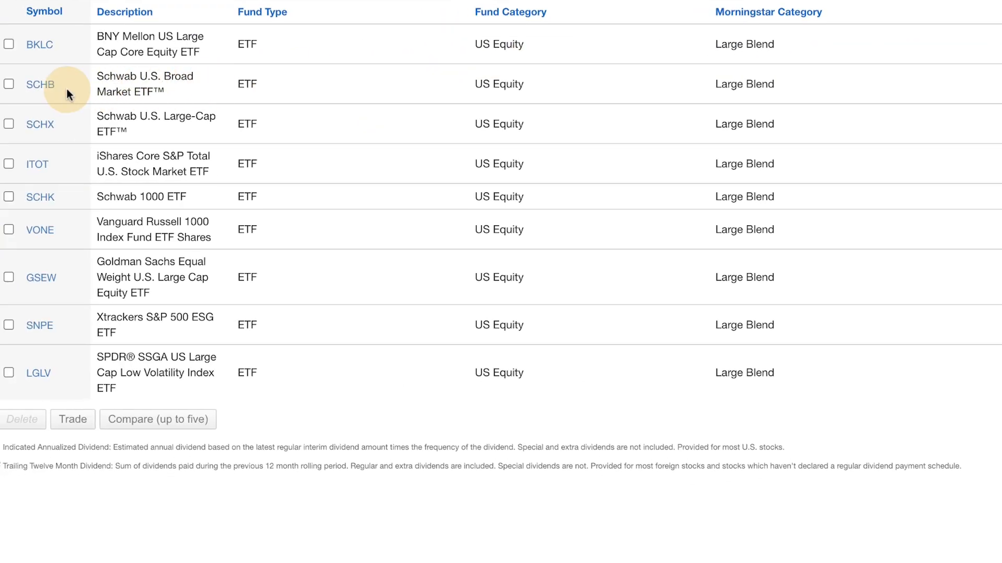
click(41, 85)
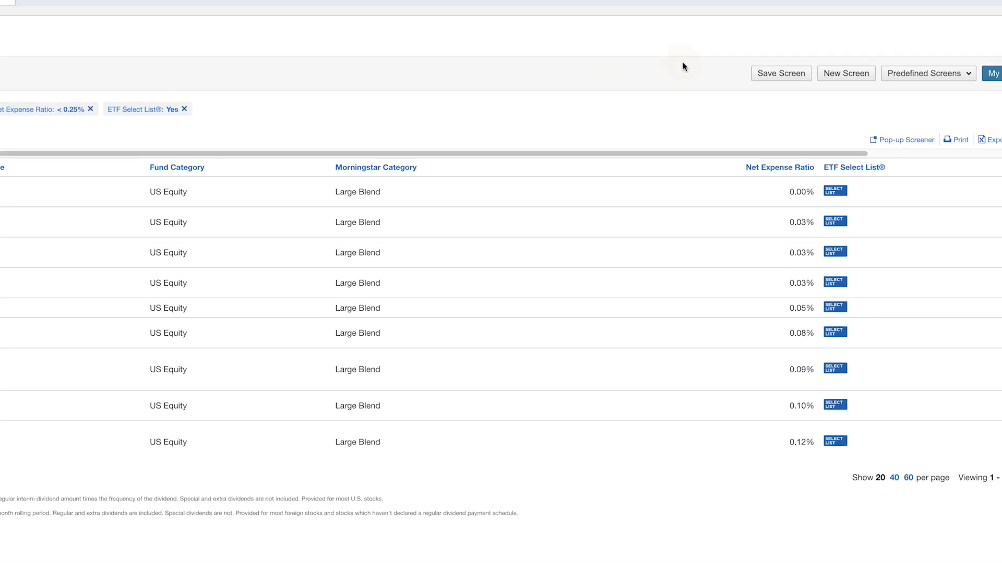
Save the ETF screen under the name "Large Cap Blend"
click(781, 73)
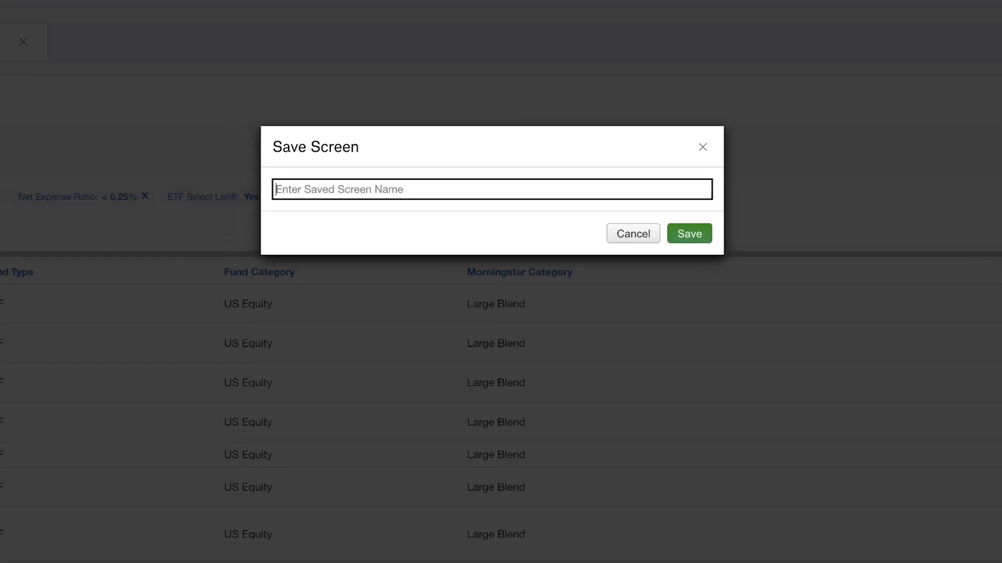
text(Large Cap Blend)
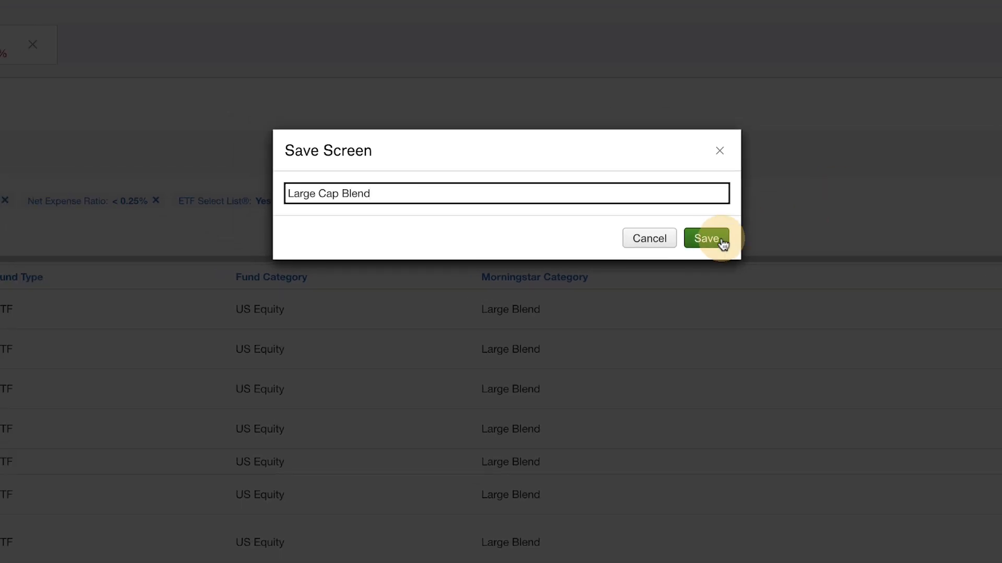
click(721, 241)
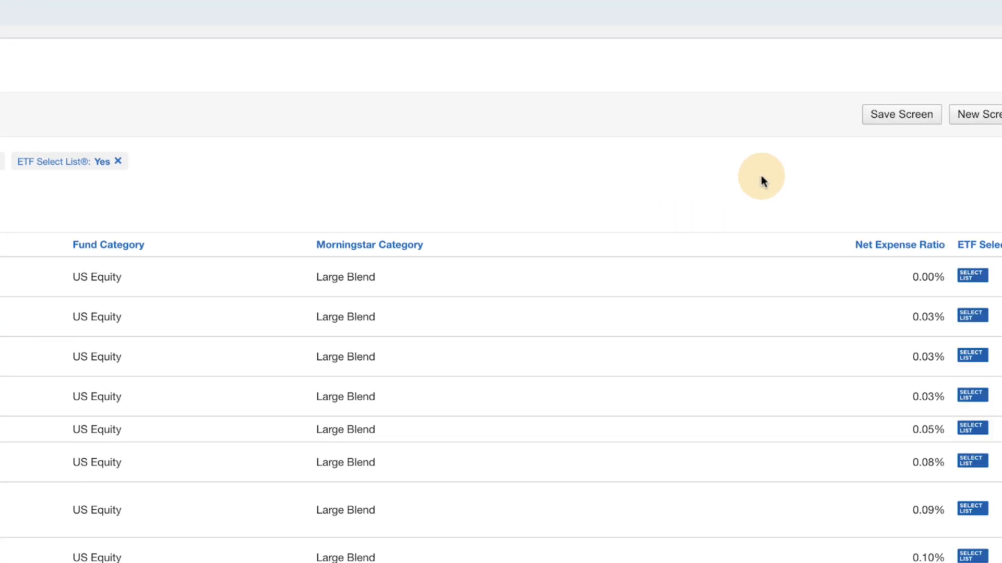
Open the Large Cap Blend screen's criteria for modification and select Mid-Cap Blend instead of Large Blend
click(956, 38)
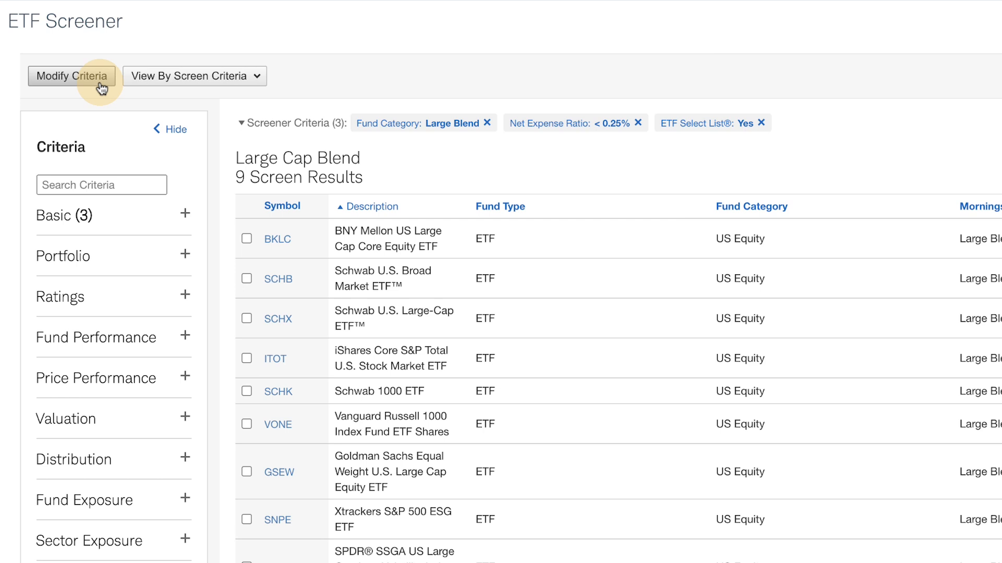
click(101, 87)
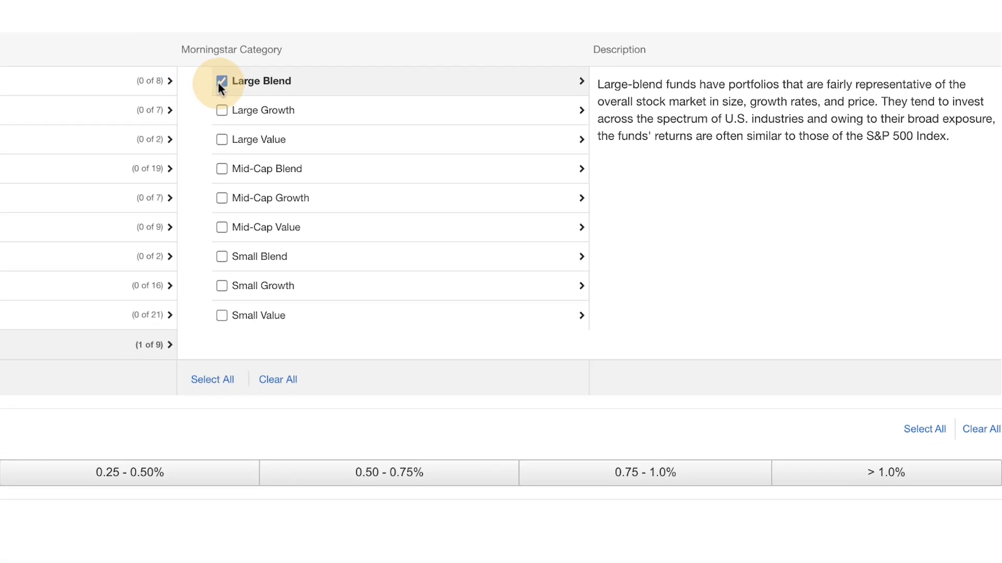
click(222, 82)
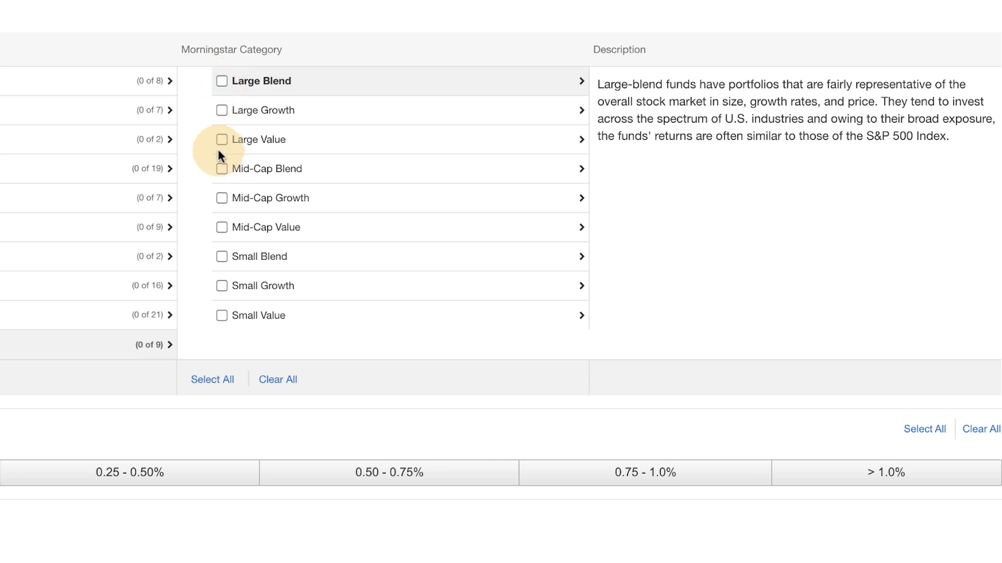
click(222, 169)
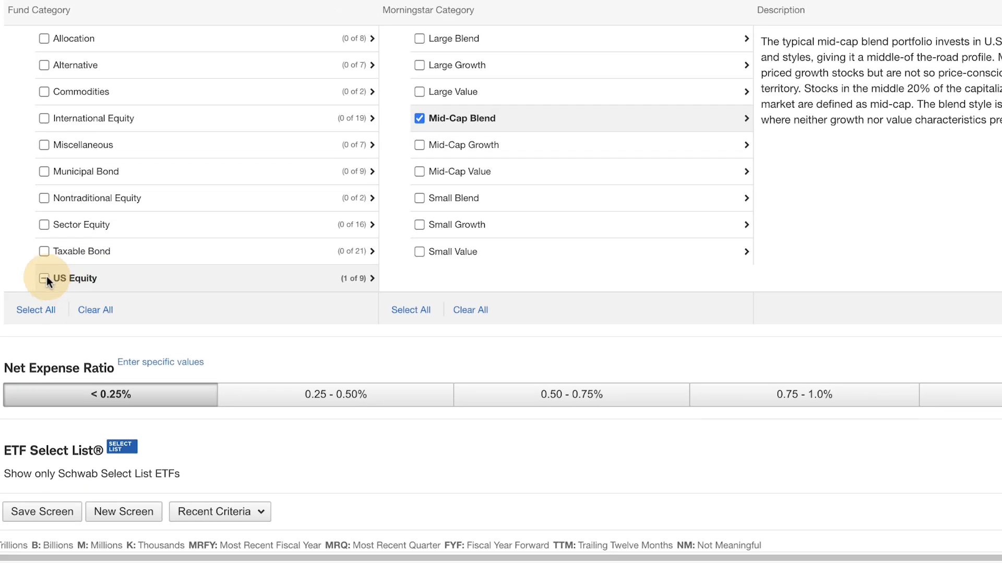
Clear US Equity, select only Foreign Large Blend under International Equity, and view the matching ETFs
click(45, 278)
click(44, 278)
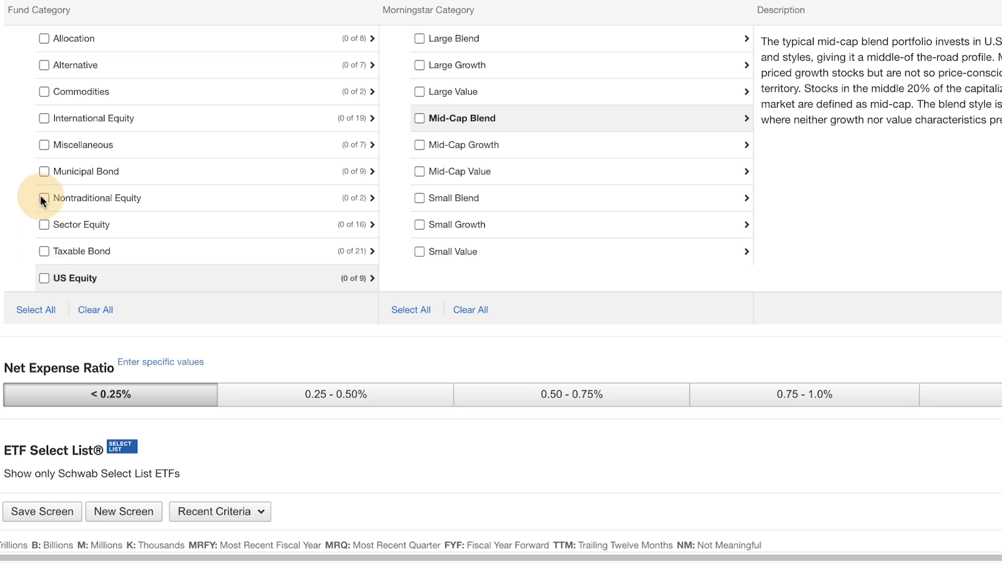
click(45, 118)
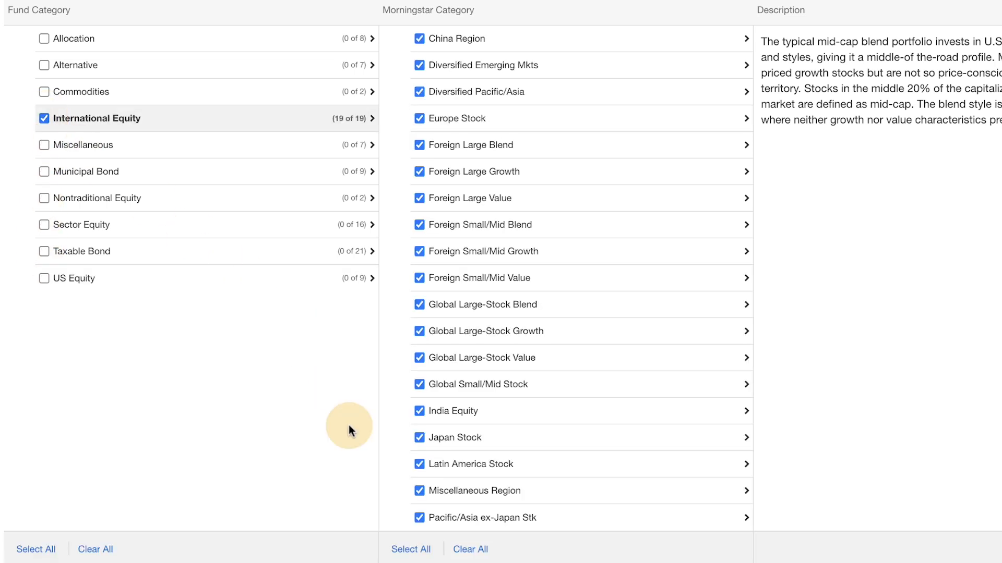
click(474, 550)
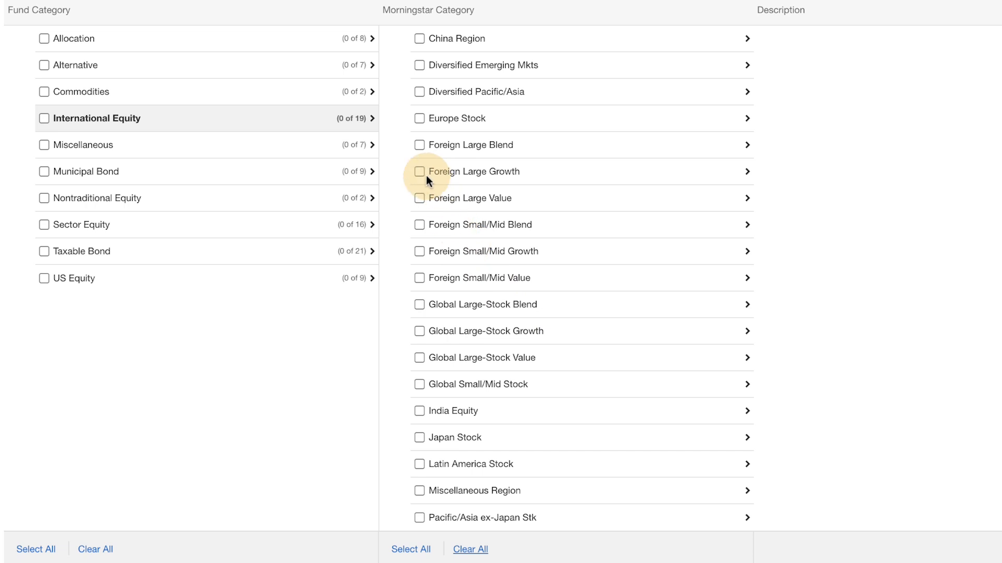
click(419, 148)
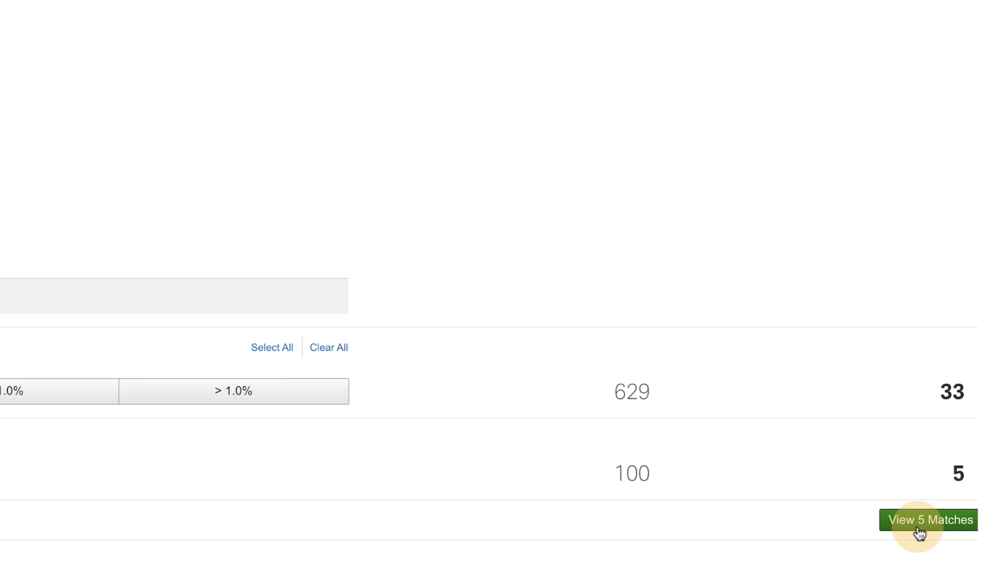
click(918, 526)
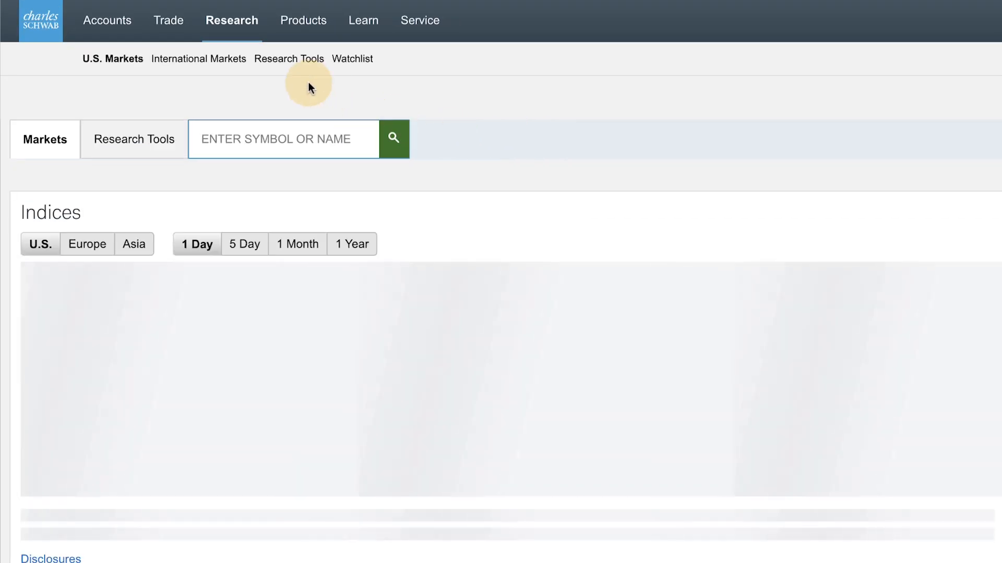
Open the Mutual Fund Screener from the mutual fund research tools
mouse_move(235, 24)
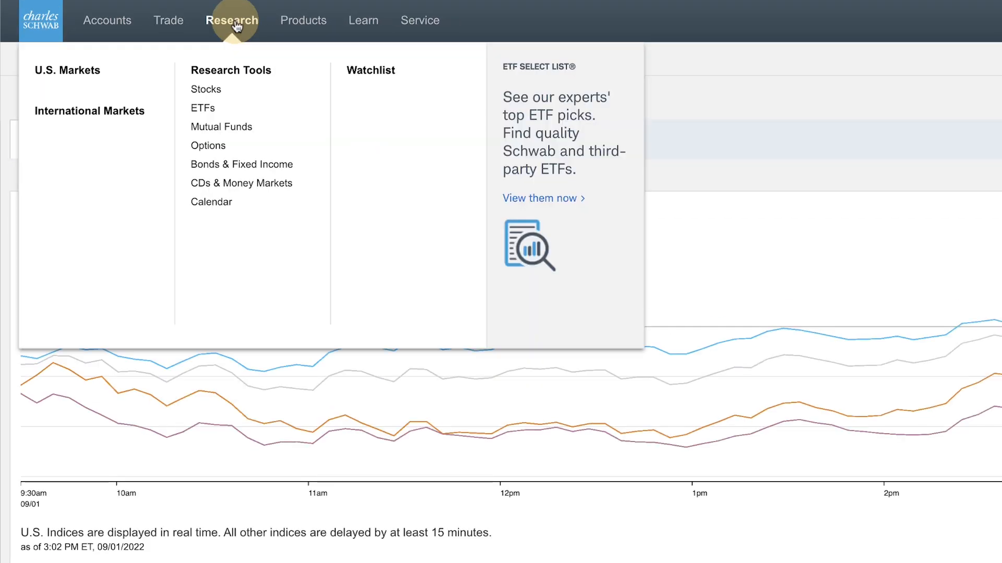
click(222, 128)
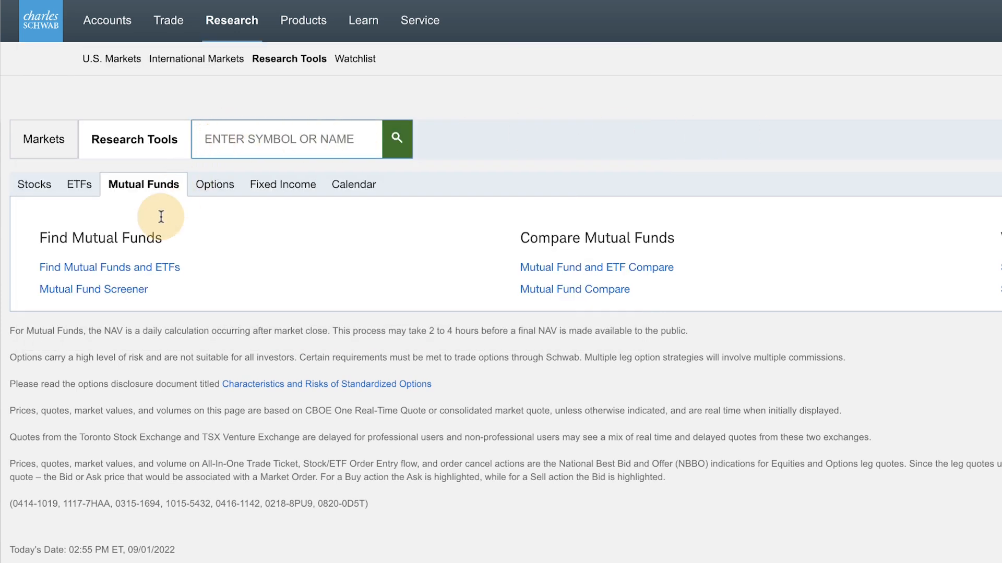
click(130, 289)
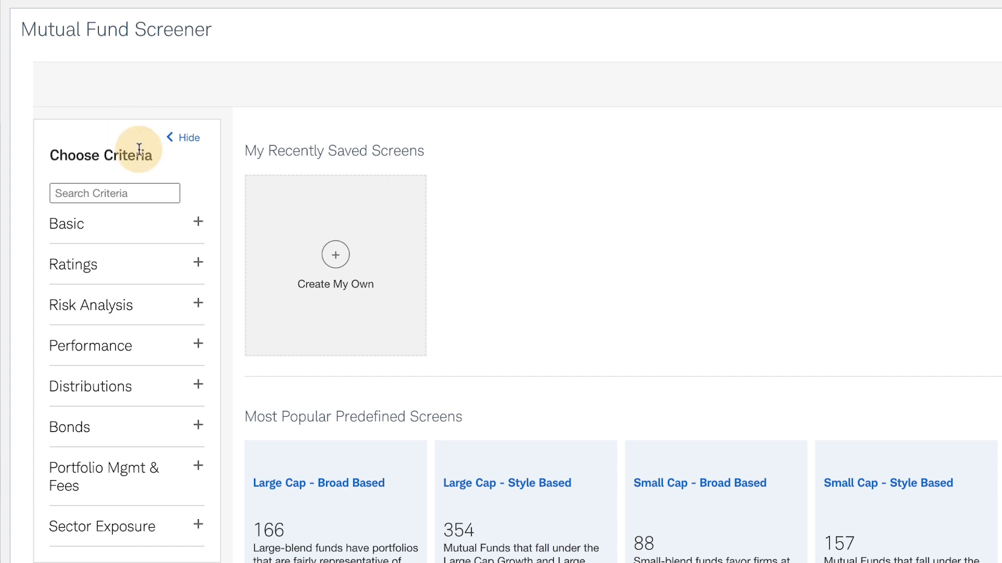
Add a Fund Category criterion limited to Intermediate Core Bond within Taxable Bond
click(166, 227)
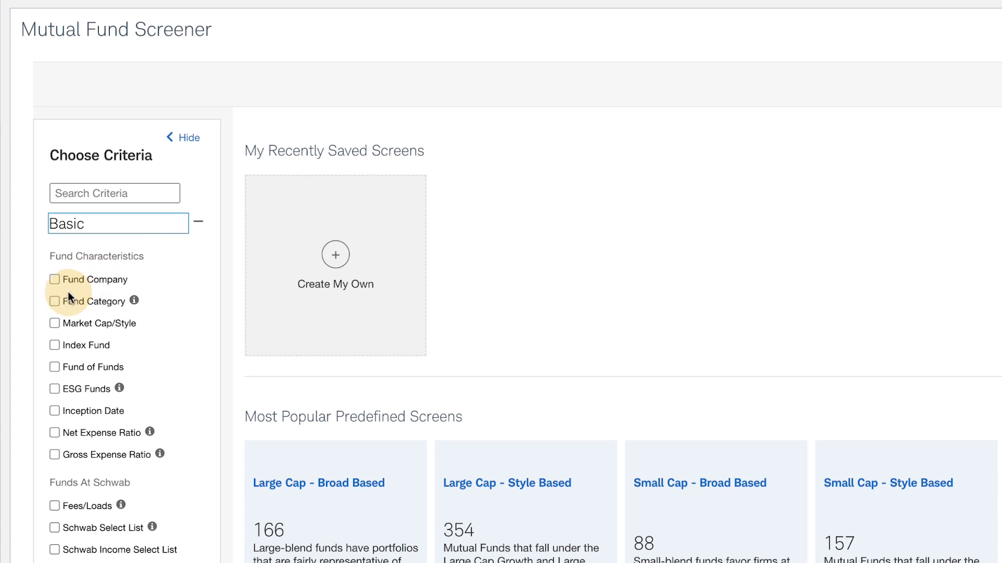
click(54, 302)
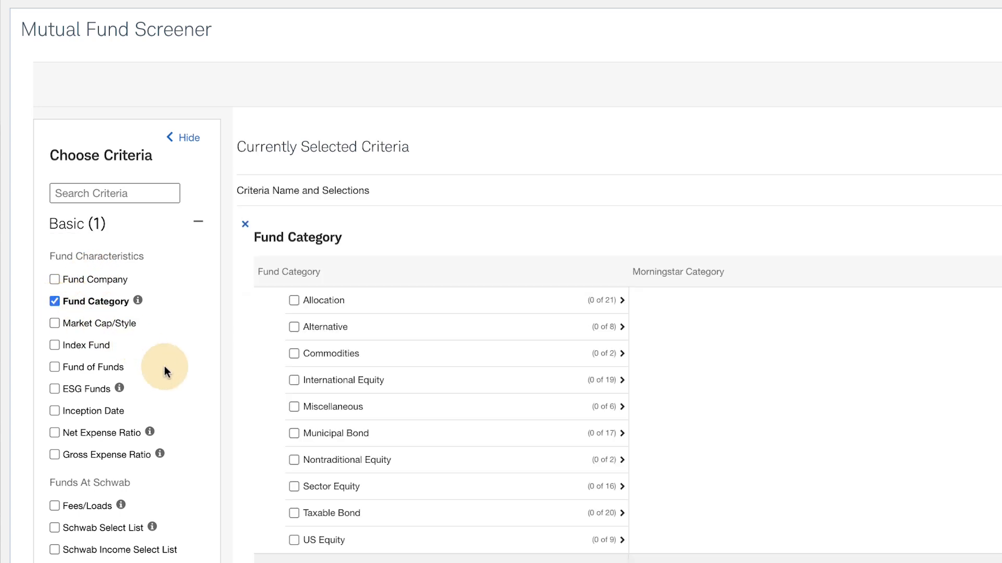
click(294, 513)
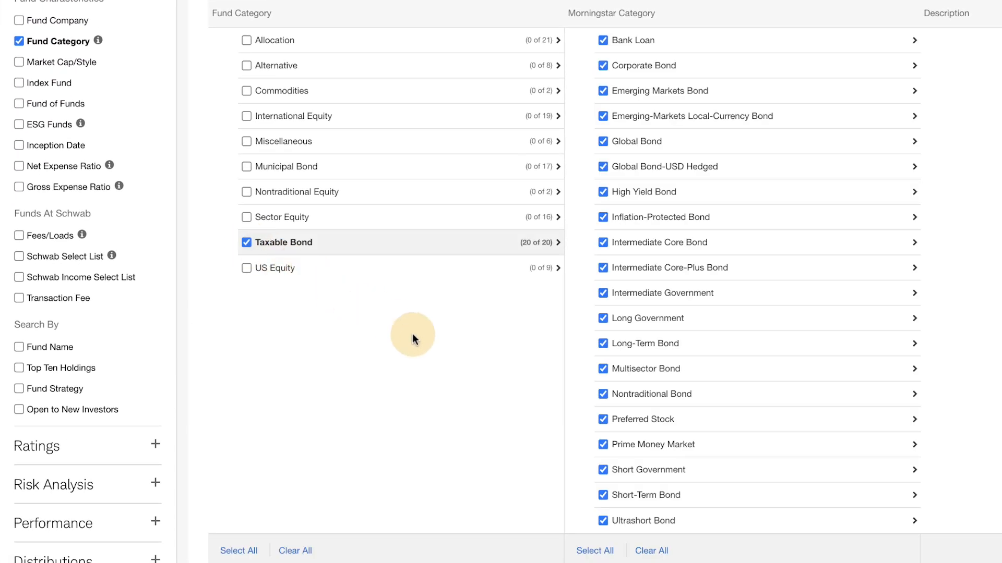
click(651, 551)
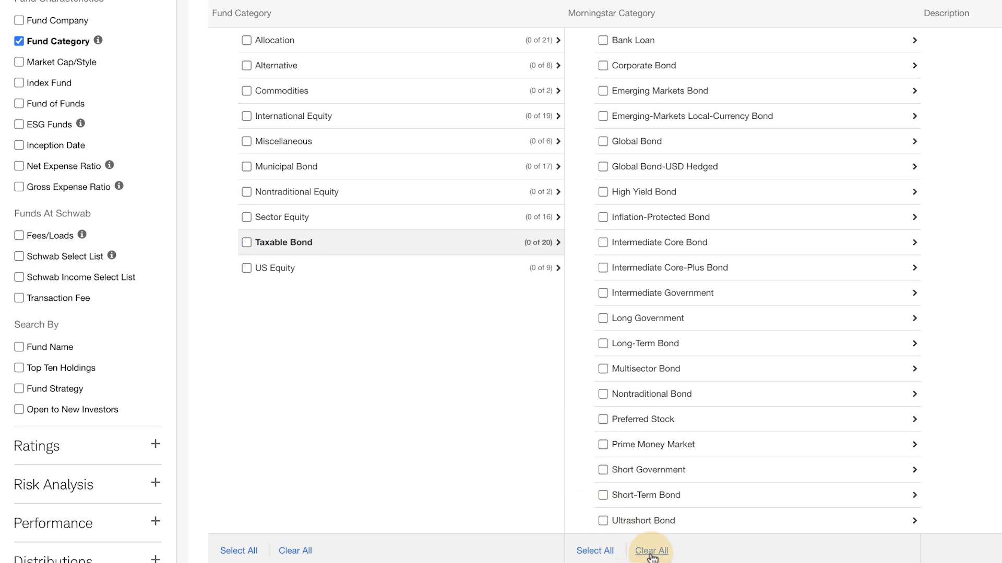
click(603, 242)
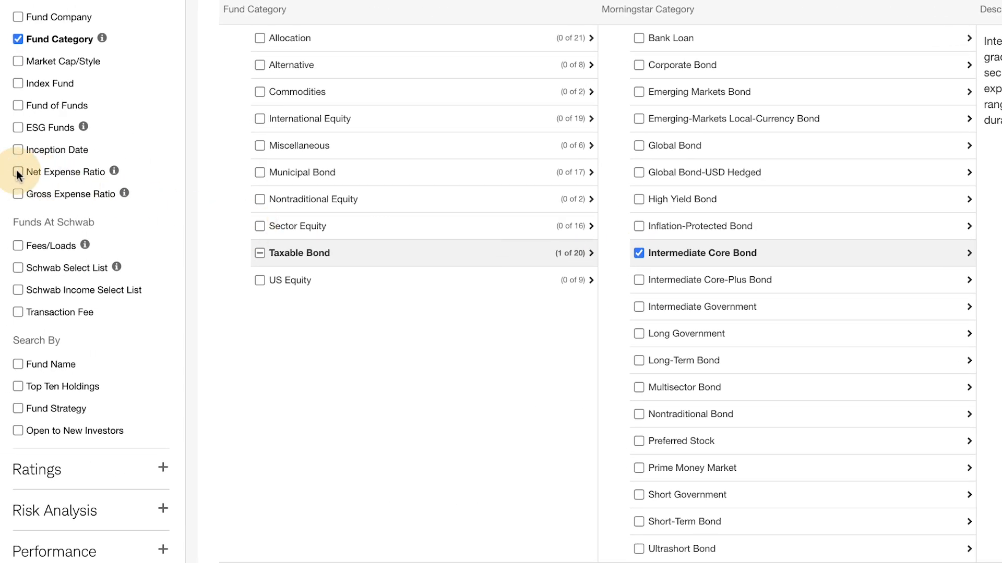
Add a Net Expense Ratio criterion of < 0.5% and restrict the mutual fund screen to the Schwab Select List
click(18, 172)
scroll(18, 172, down, 4)
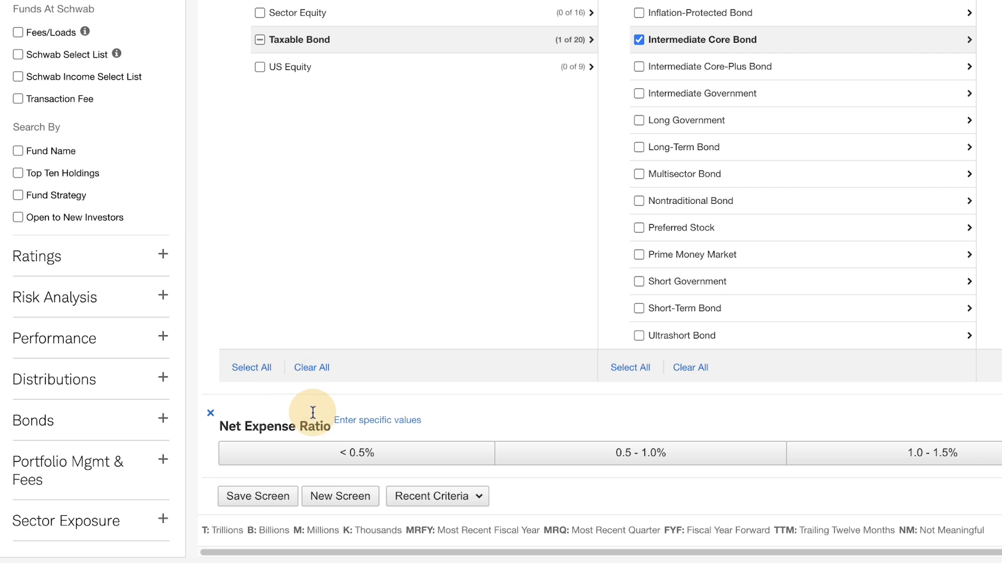
click(358, 454)
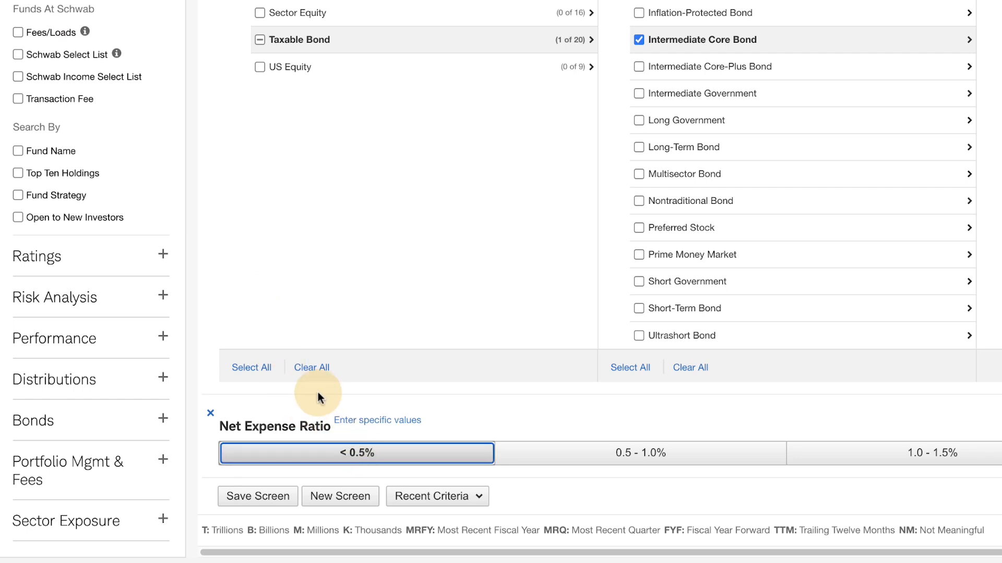
click(18, 55)
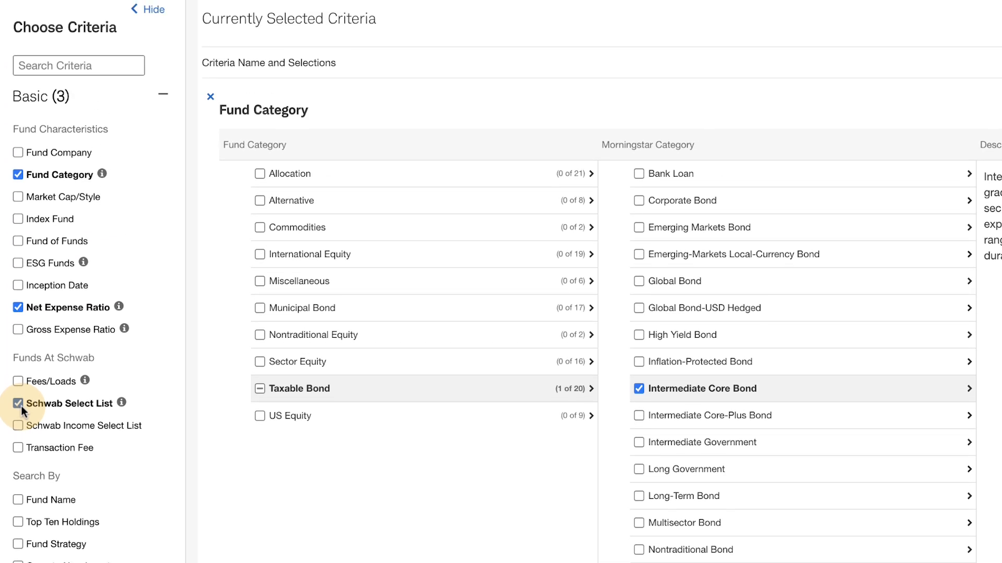
Find and add the Minimum Investment criterion, selecting both the $100 or Less and $101 to $2500 ranges
click(59, 66)
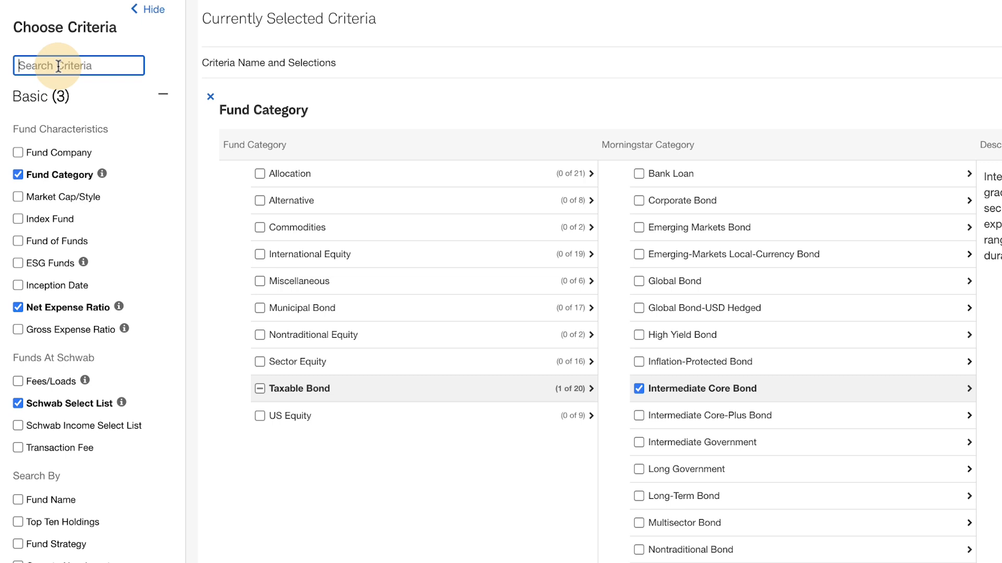
text(min)
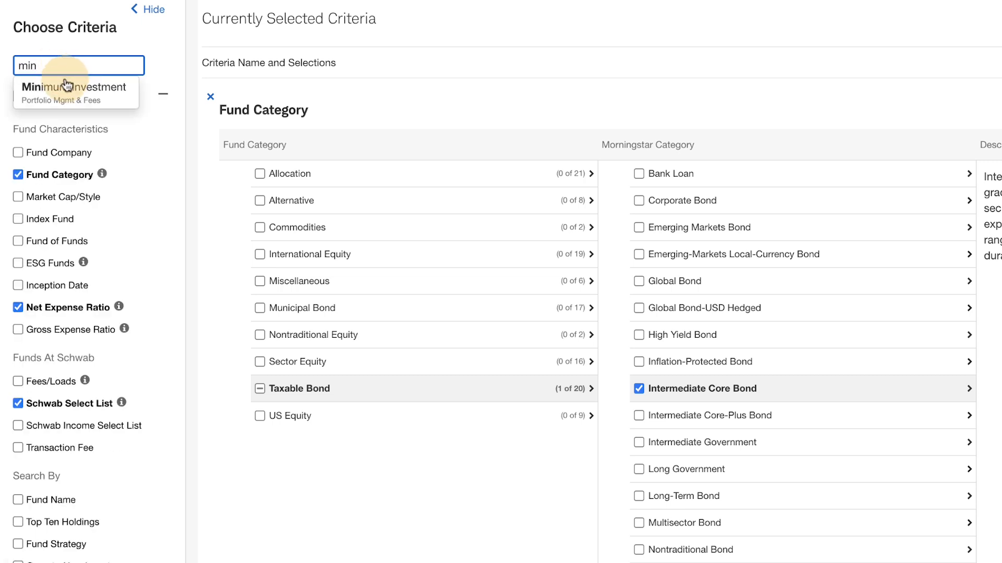
click(72, 99)
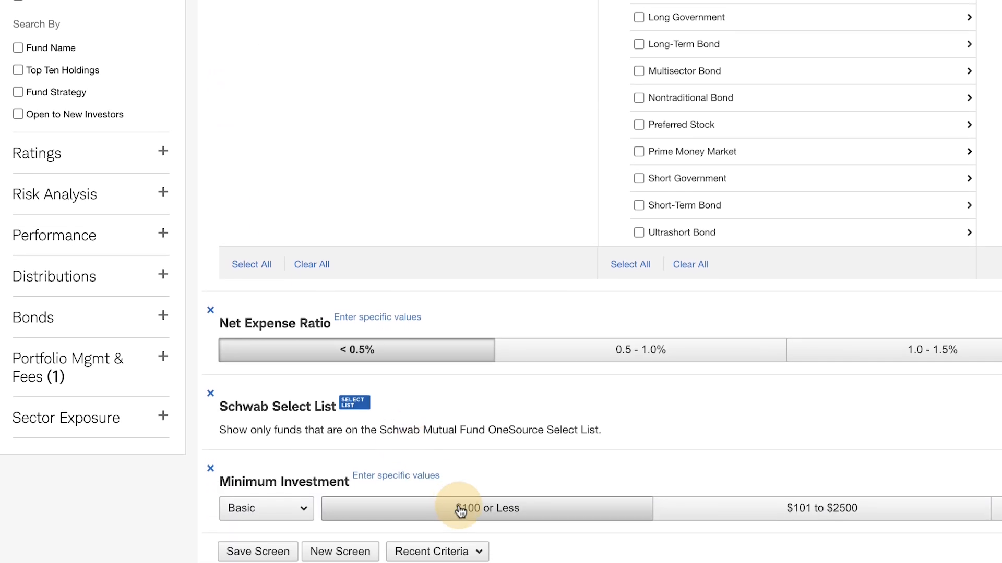
click(465, 510)
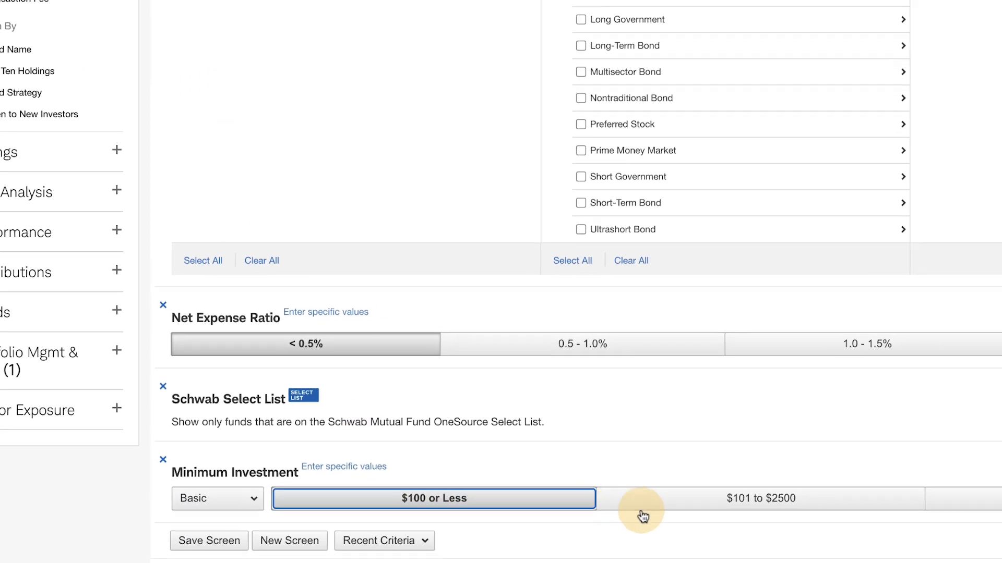
click(569, 480)
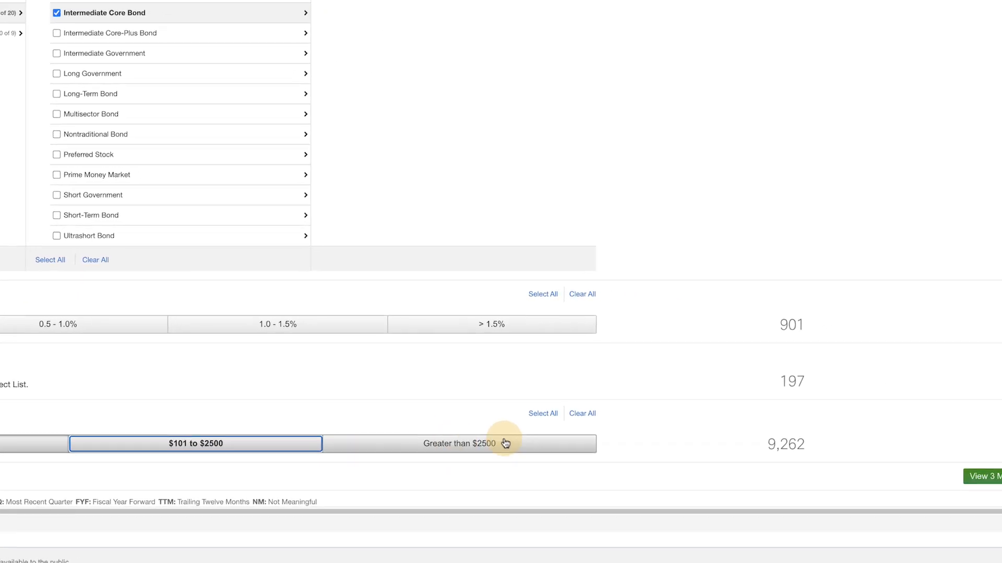